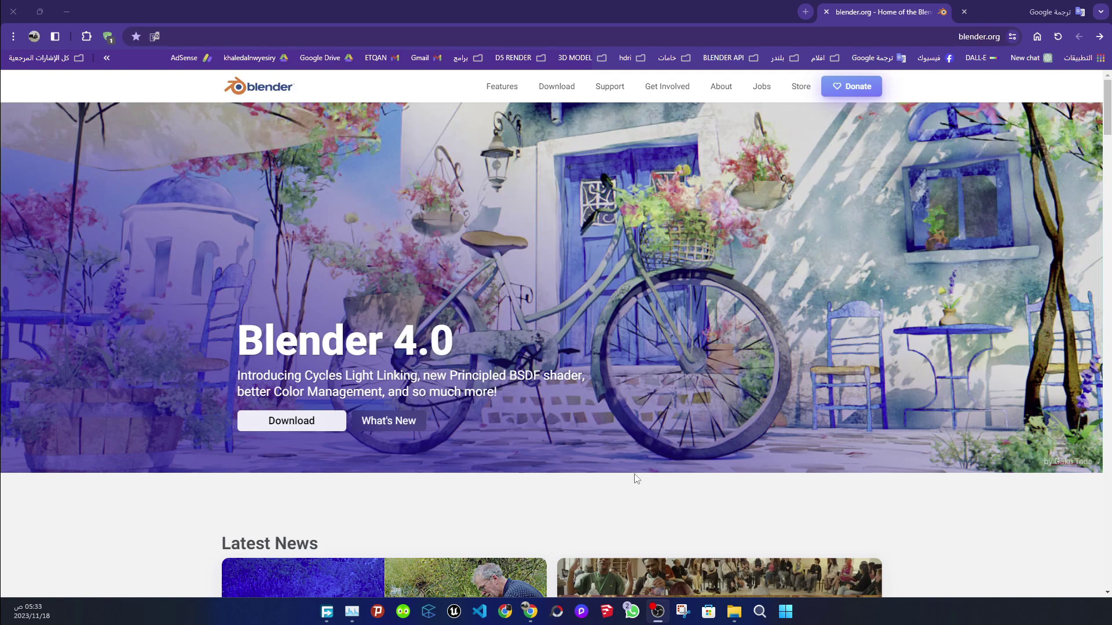
# Bring the download folder holding the 316 MB Blender 4 archive to the front
pyautogui.click(736, 619)
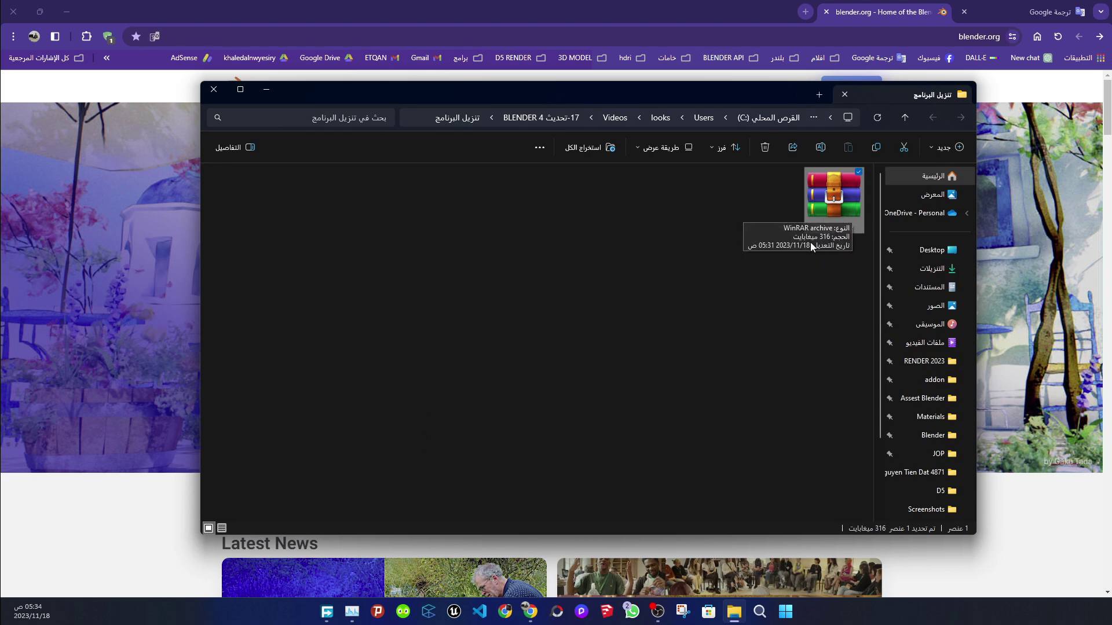
# Extract the Blender 4.0.1 installer and Default.blend from Blender 4.rar into the download folder
pyautogui.doubleClick(832, 218)
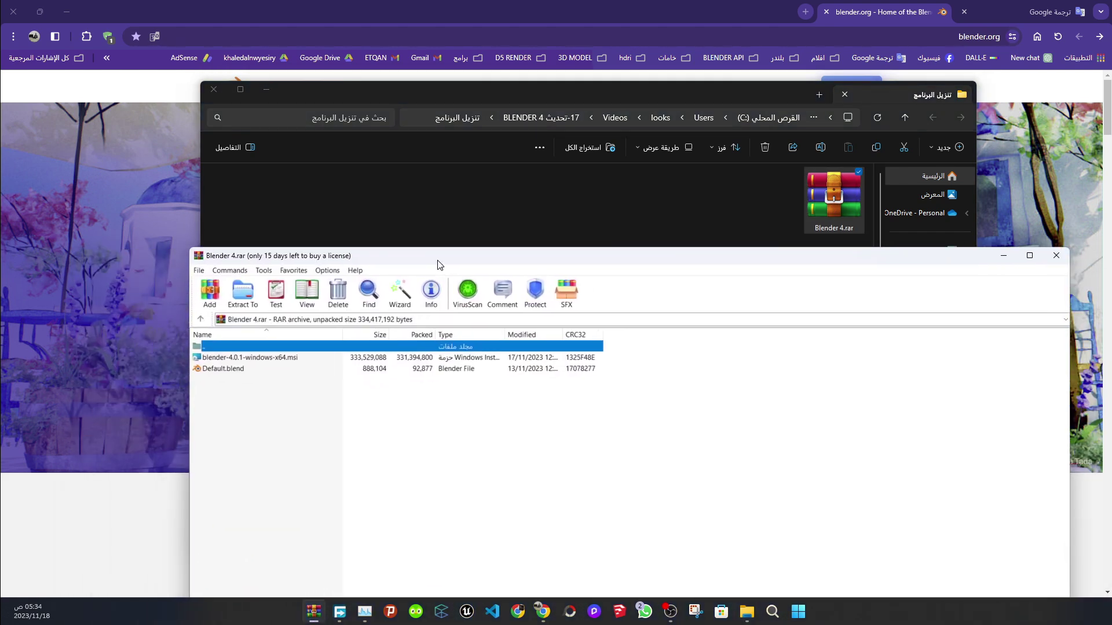
pyautogui.moveTo(259, 399)
pyautogui.mouseDown()
pyautogui.moveTo(223, 361)
pyautogui.moveTo(624, 199)
pyautogui.mouseUp()
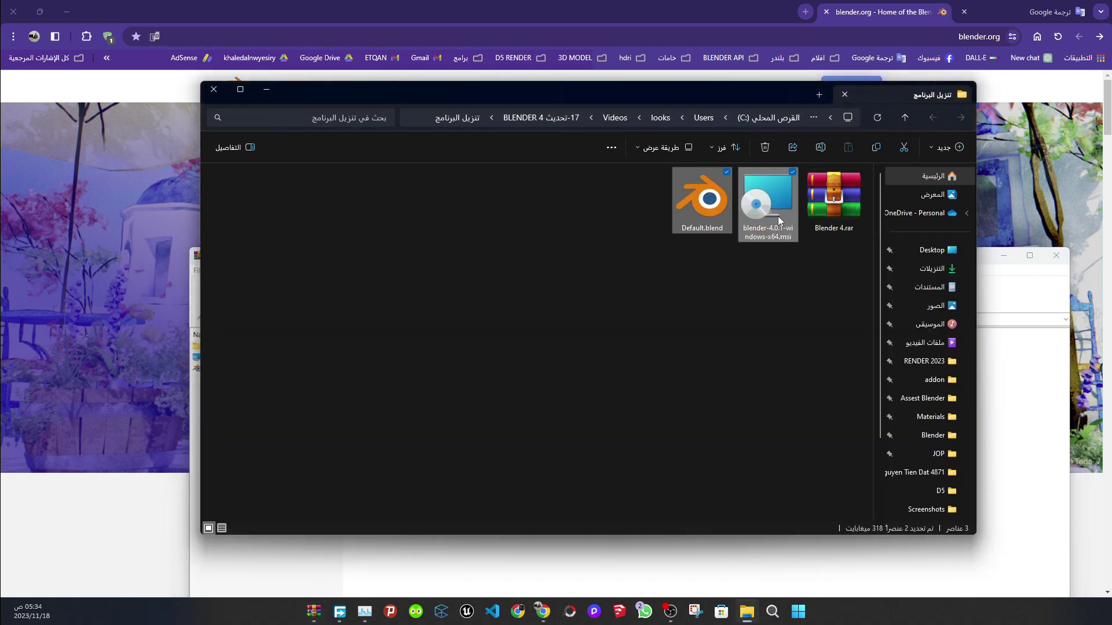
pyautogui.click(778, 220)
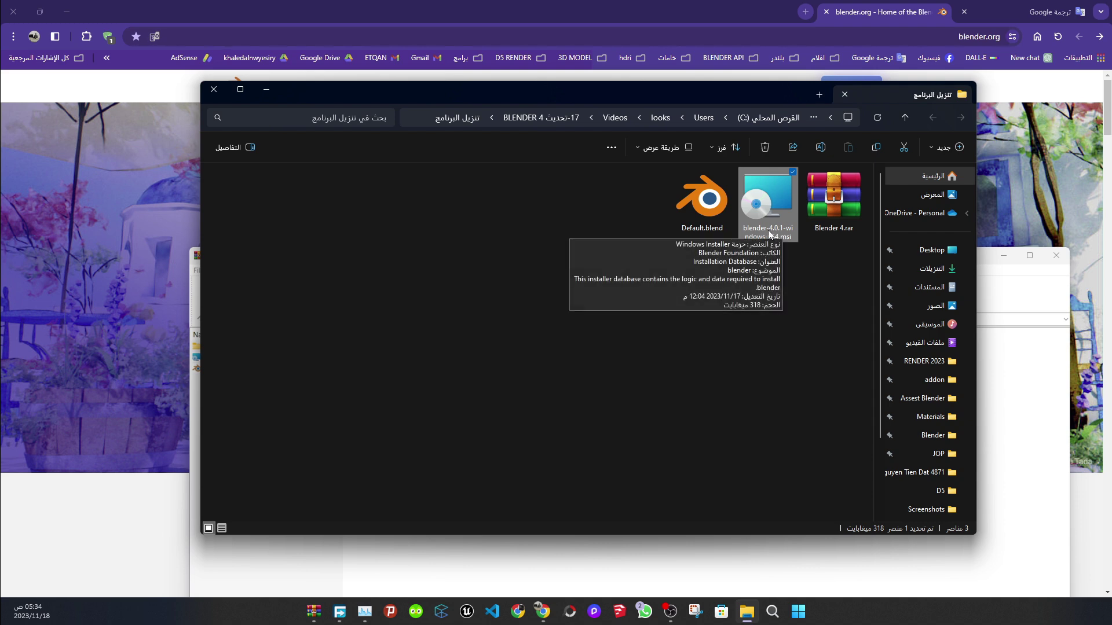
# Inspect Default.blend and the installer file, then return to the blender.org page
pyautogui.click(702, 229)
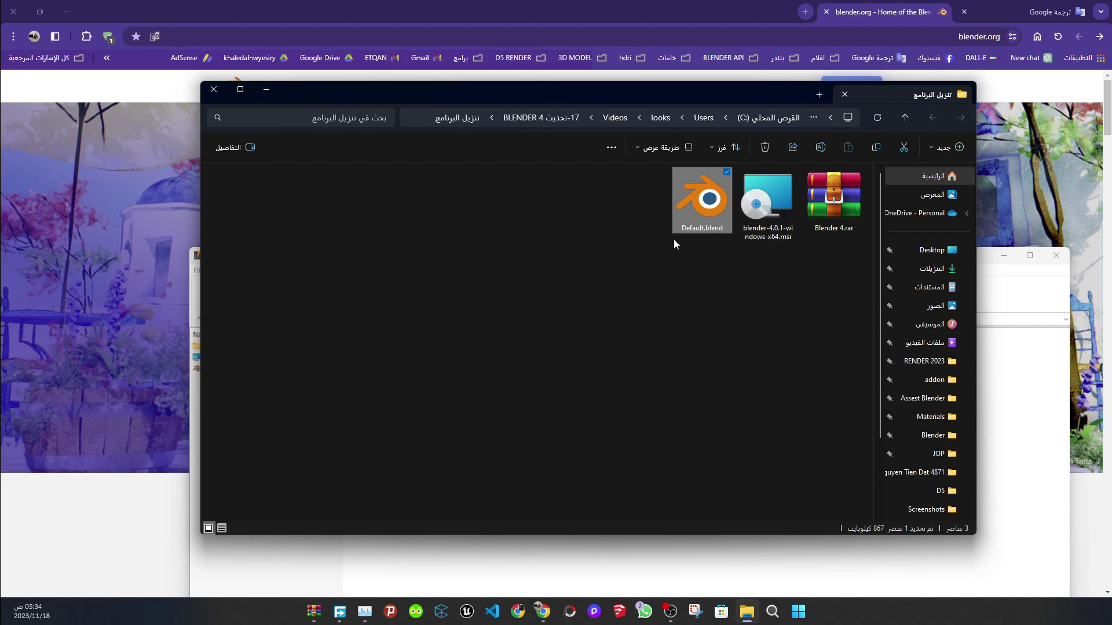
pyautogui.click(777, 213)
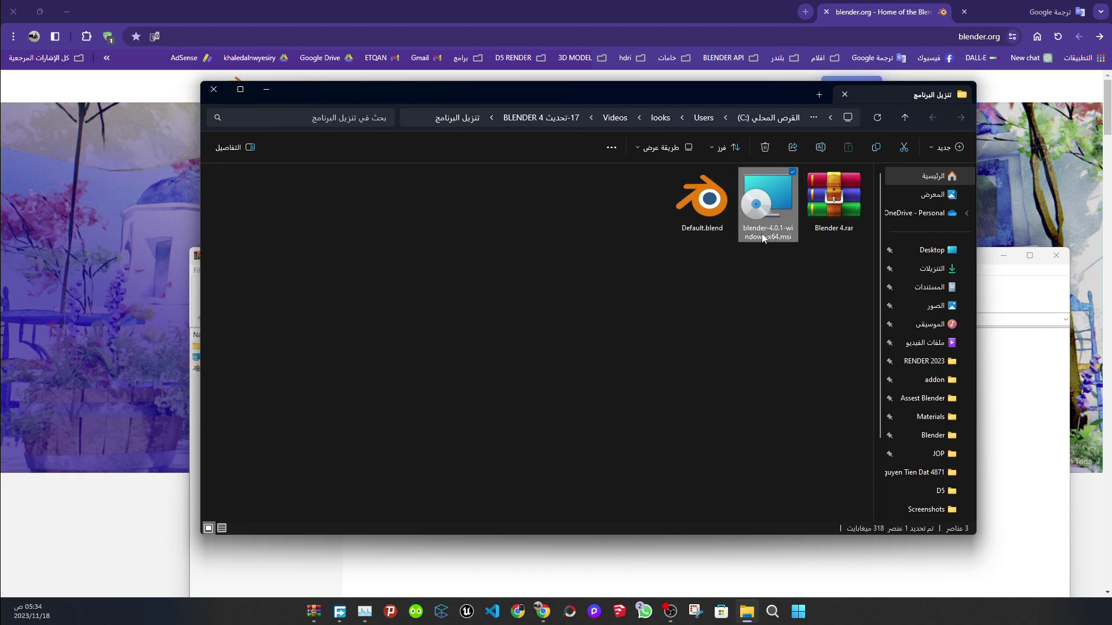
pyautogui.click(1030, 176)
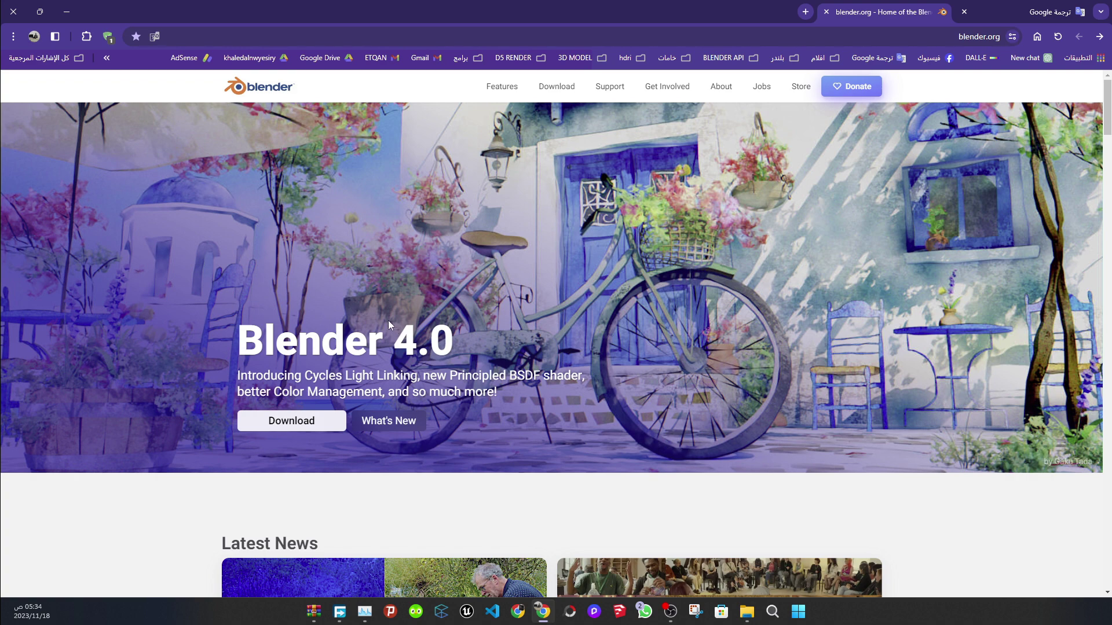
# Start the Blender 4.0.1 Windows download, dismiss Free Download Manager, and return to the Download page
pyautogui.click(565, 92)
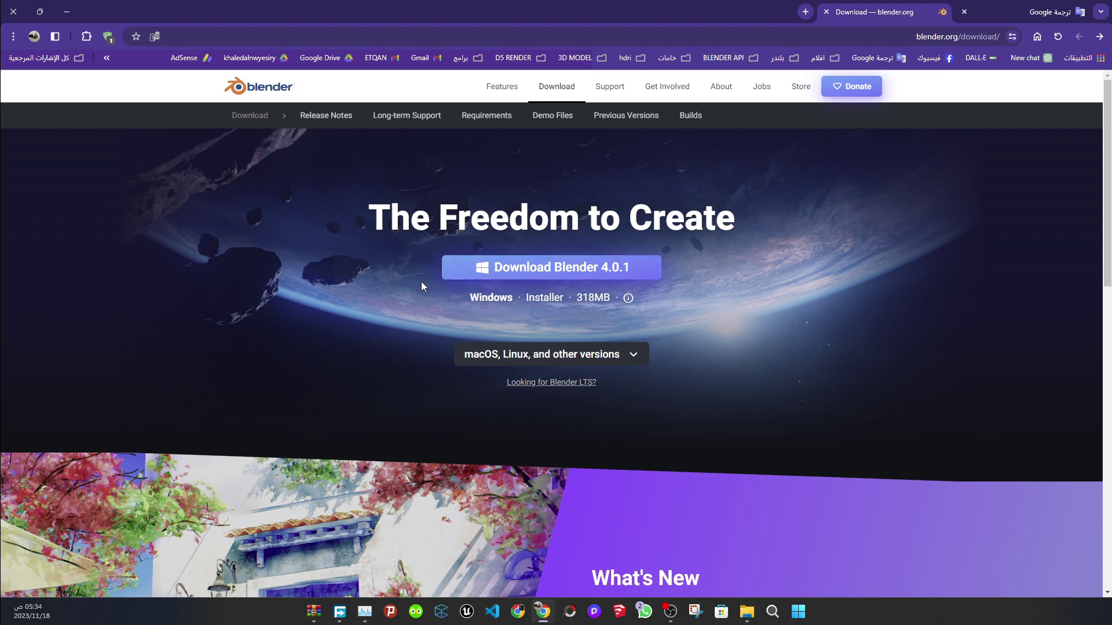
pyautogui.click(539, 274)
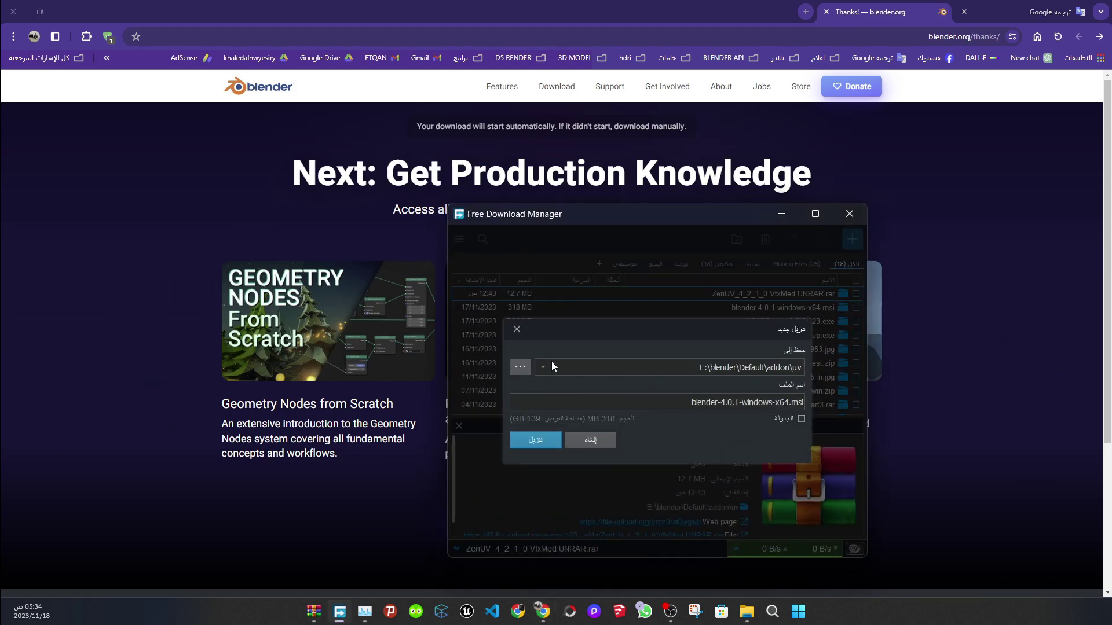
pyautogui.click(516, 330)
pyautogui.click(849, 214)
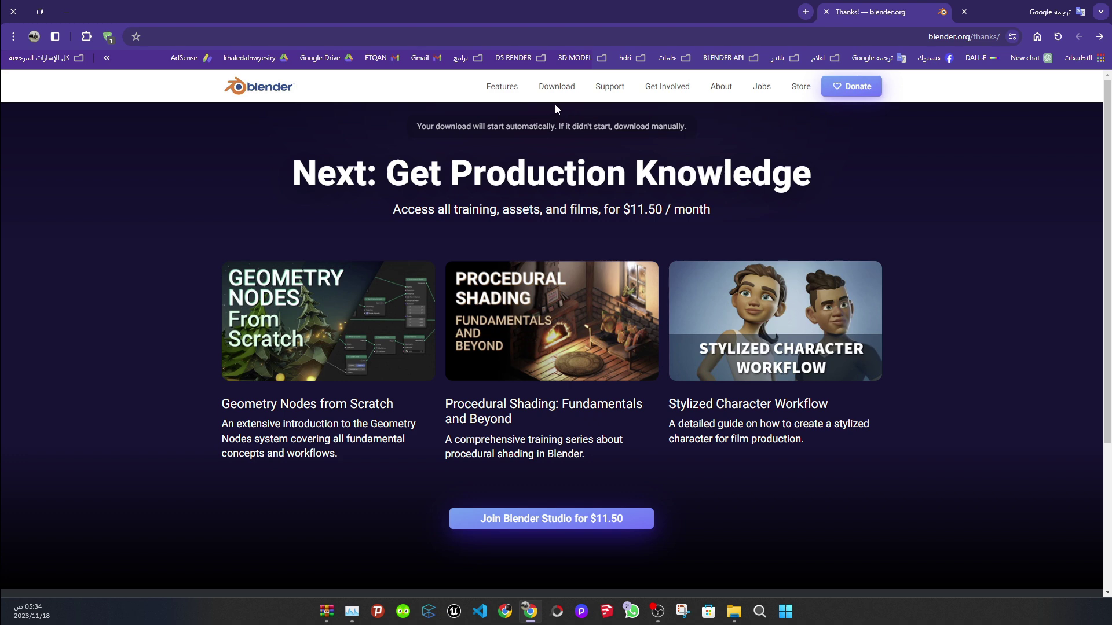
pyautogui.click(1099, 36)
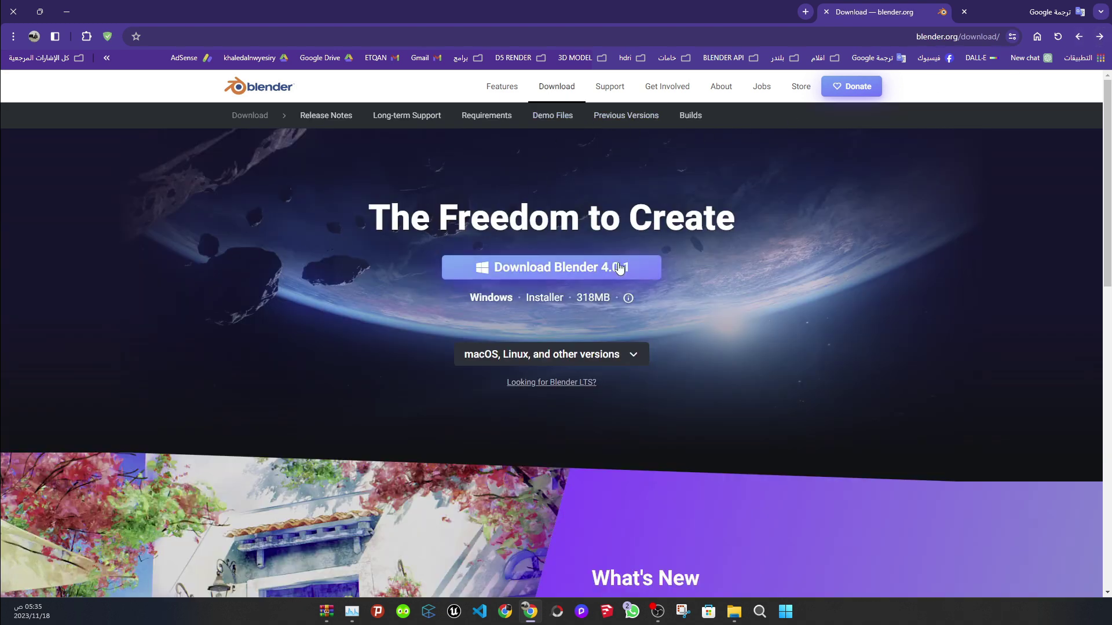
# Review hardware requirements: 8 GB RAM minimum, 32 GB RAM and 8 GB VRAM recommended
pyautogui.click(499, 124)
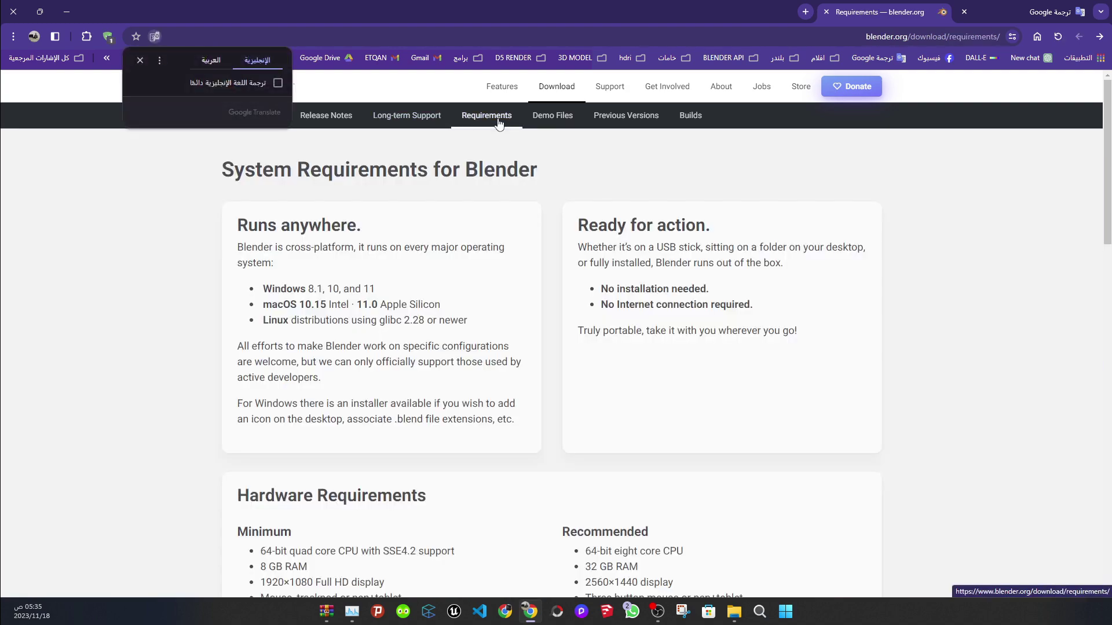
pyautogui.scroll(-5, 400, 350)
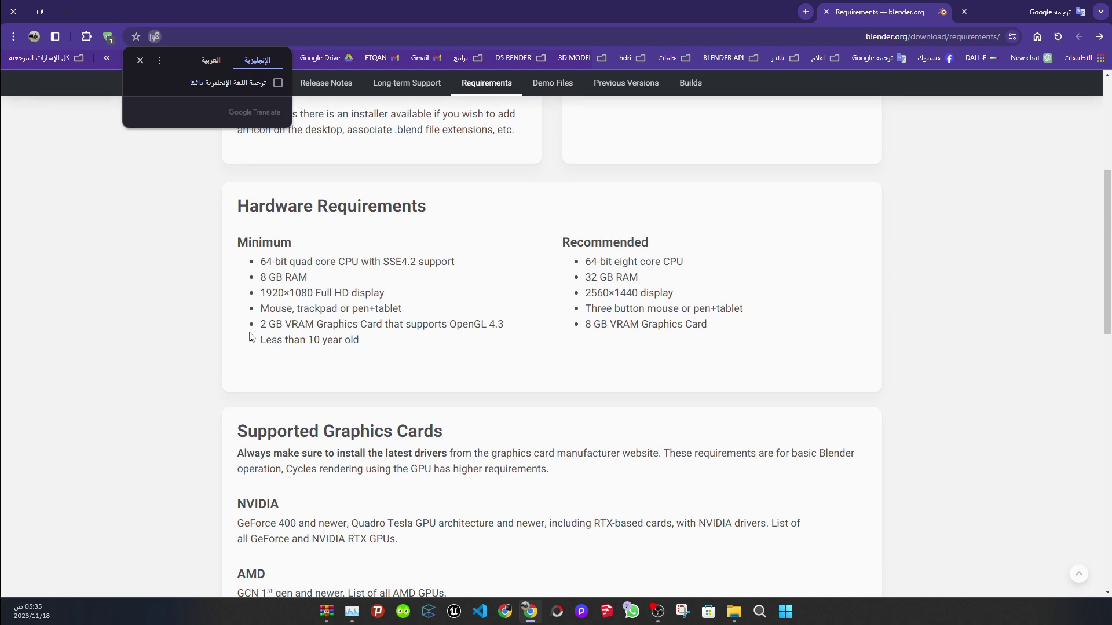
pyautogui.moveTo(257, 277); pyautogui.dragTo(326, 283)
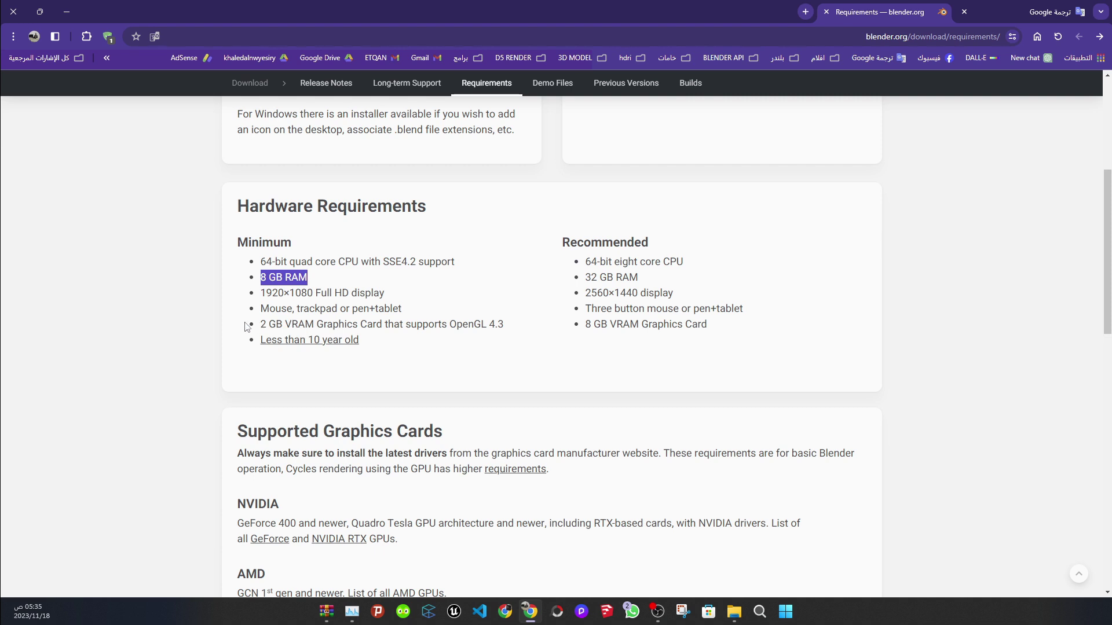
pyautogui.moveTo(255, 325); pyautogui.dragTo(512, 329)
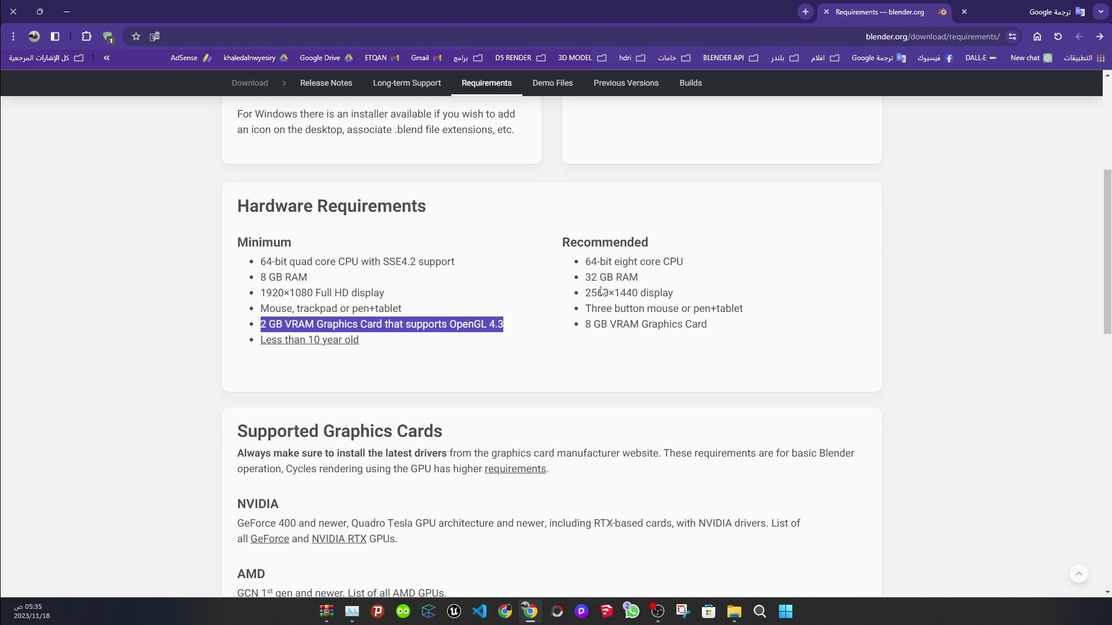
pyautogui.moveTo(572, 279); pyautogui.dragTo(669, 278)
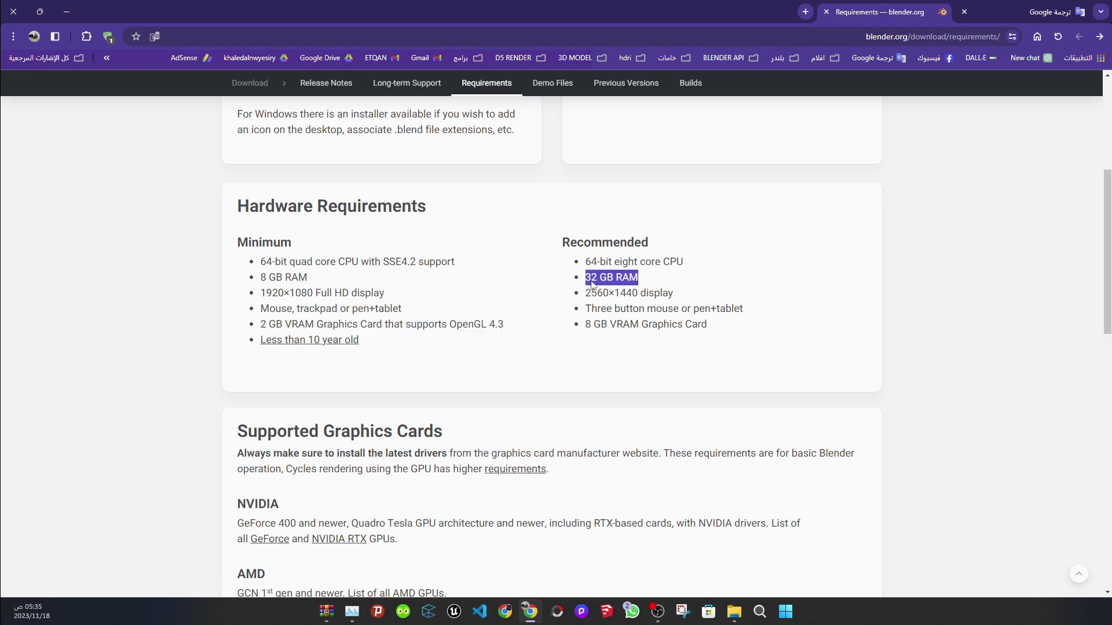
pyautogui.moveTo(573, 325); pyautogui.dragTo(736, 326)
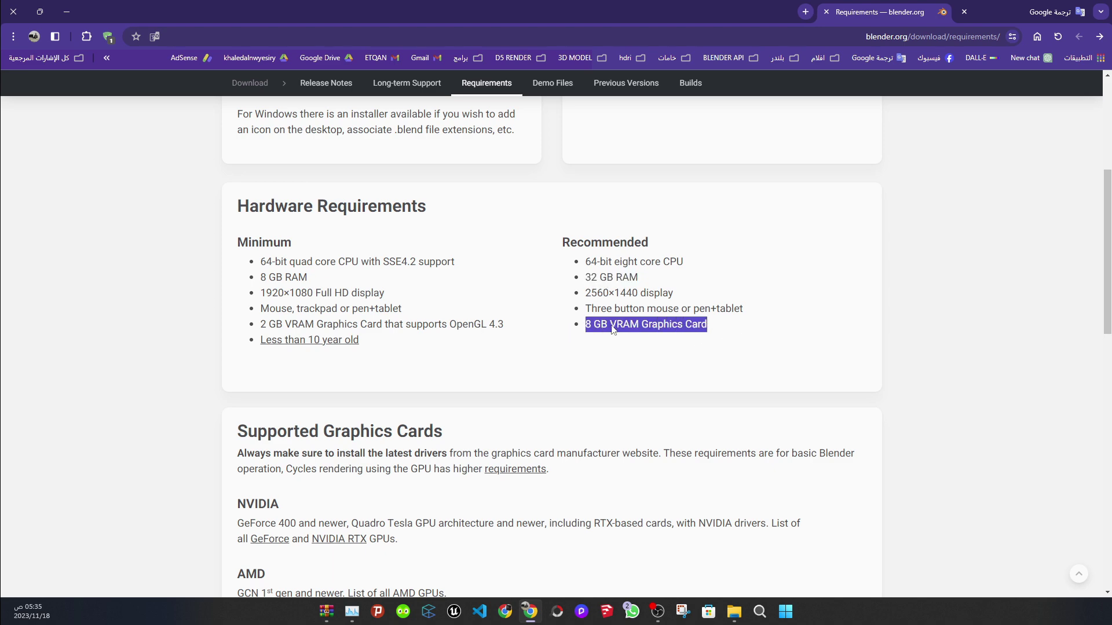
pyautogui.scroll(5, 608, 342)
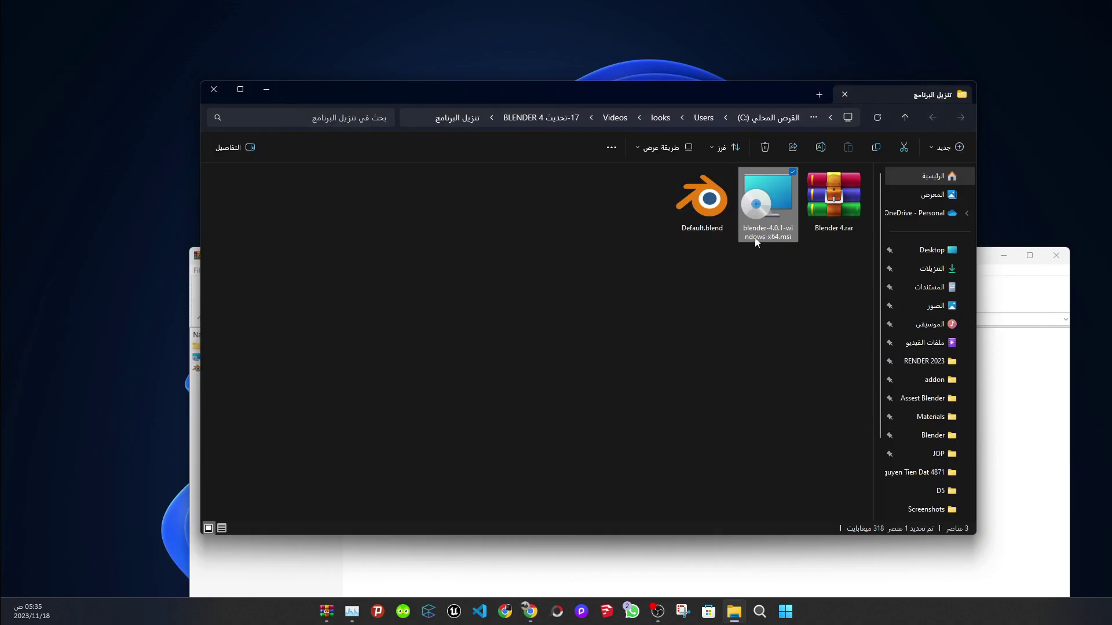
# Install Blender 4.0.1 with the license accepted and default options, then finish setup
pyautogui.doubleClick(765, 210)
pyautogui.moveTo(823, 295); pyautogui.dragTo(612, 159)
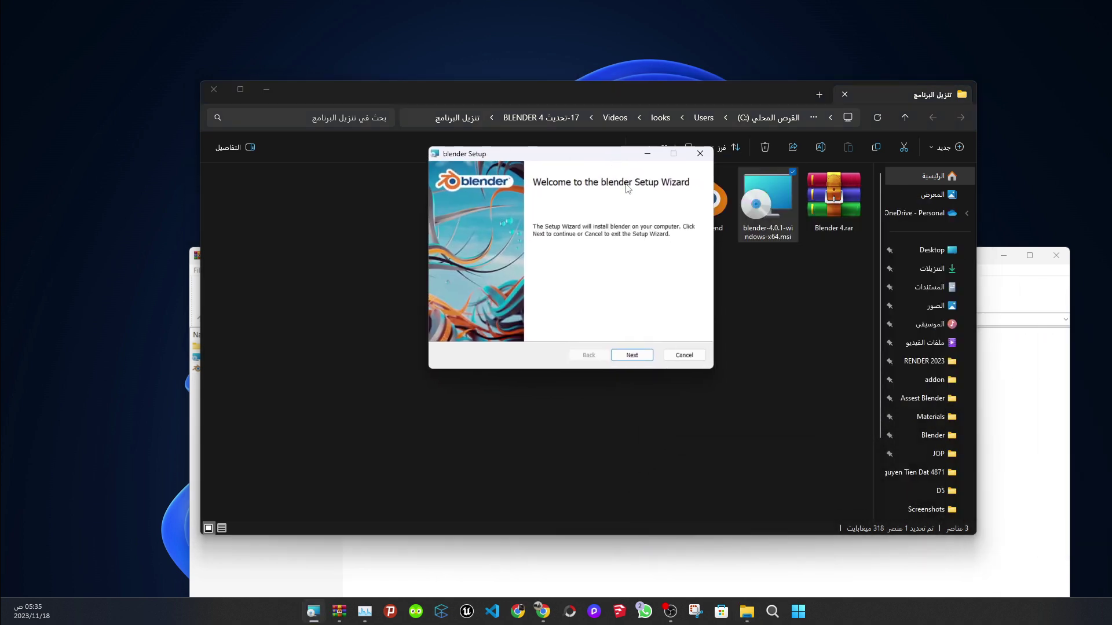
pyautogui.click(633, 356)
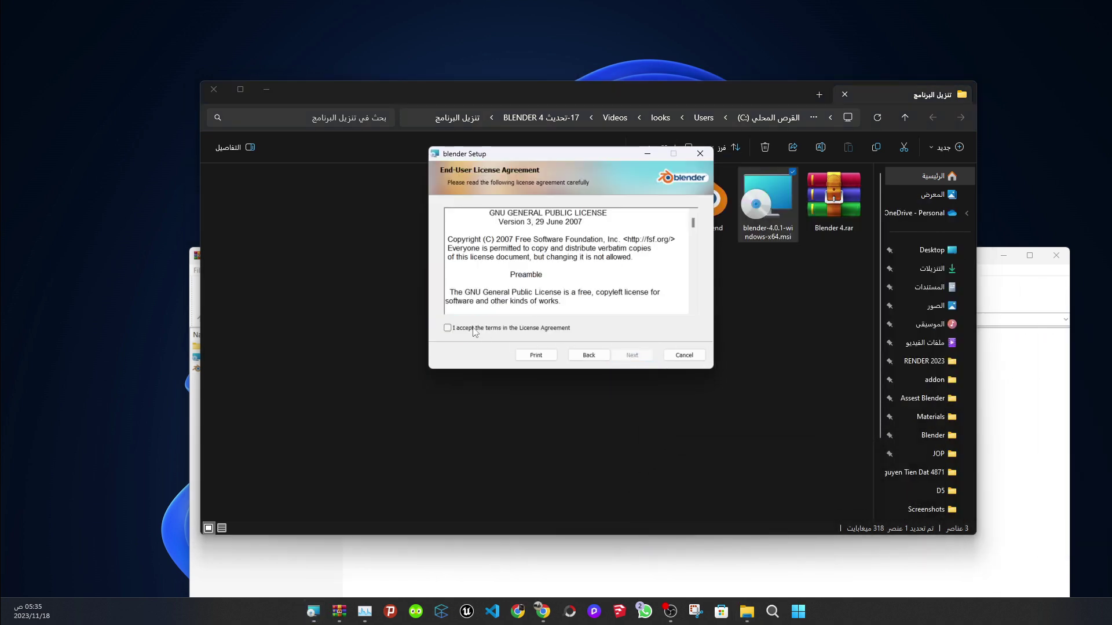
pyautogui.click(448, 328)
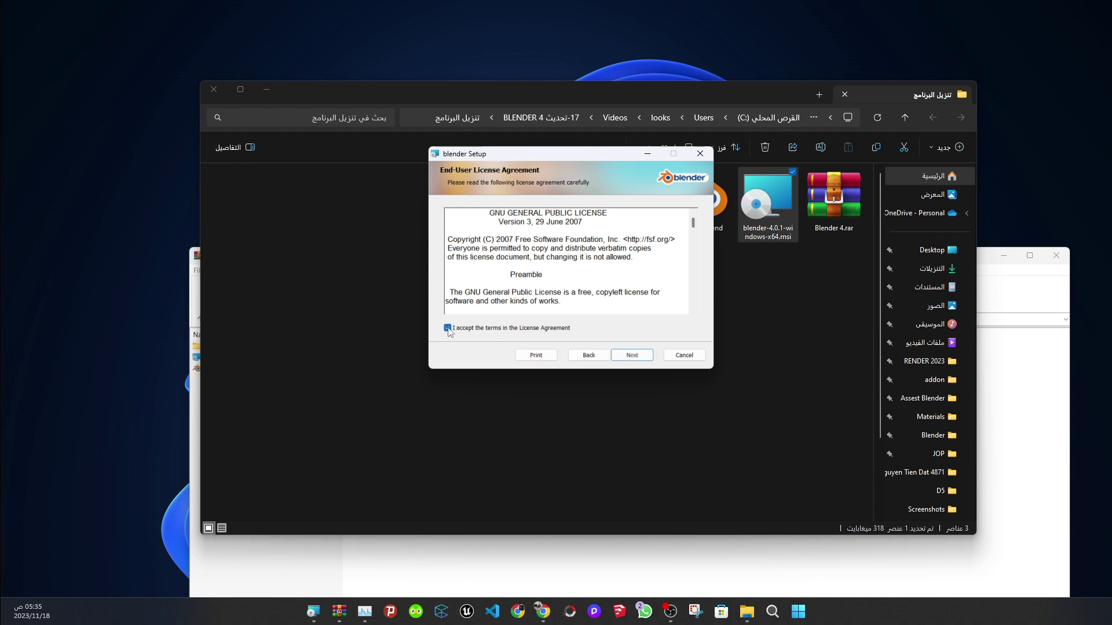
pyautogui.click(640, 357)
pyautogui.click(639, 358)
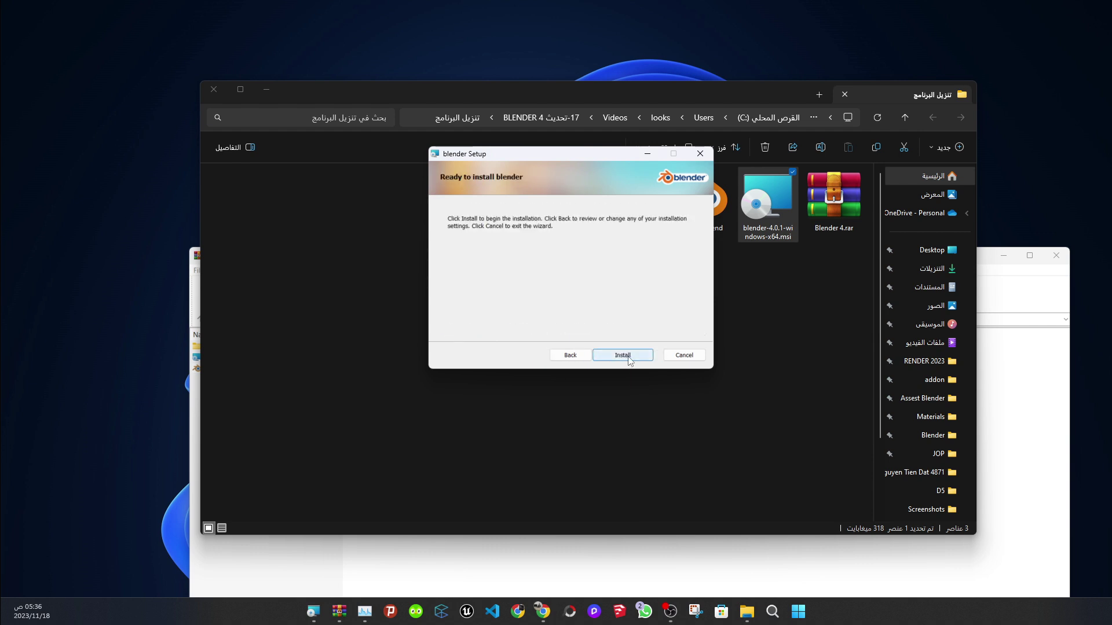
pyautogui.click(630, 361)
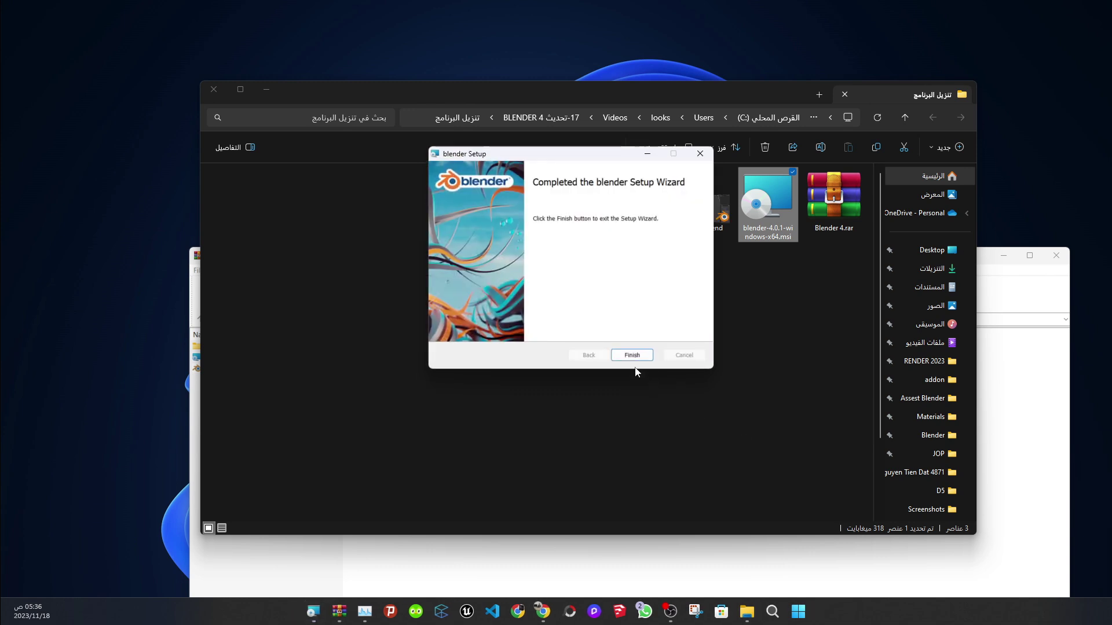
pyautogui.click(632, 355)
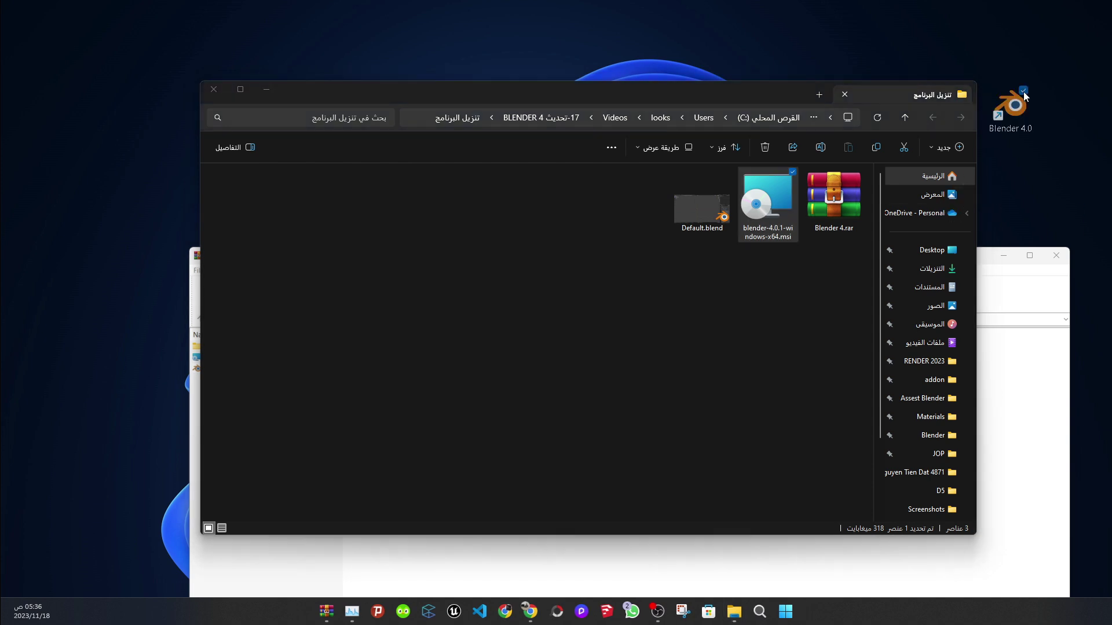
# Rearrange the desktop shortcut and windows, then launch Blender 4.0 from its desktop shortcut
pyautogui.moveTo(1024, 42); pyautogui.dragTo(1060, 82)
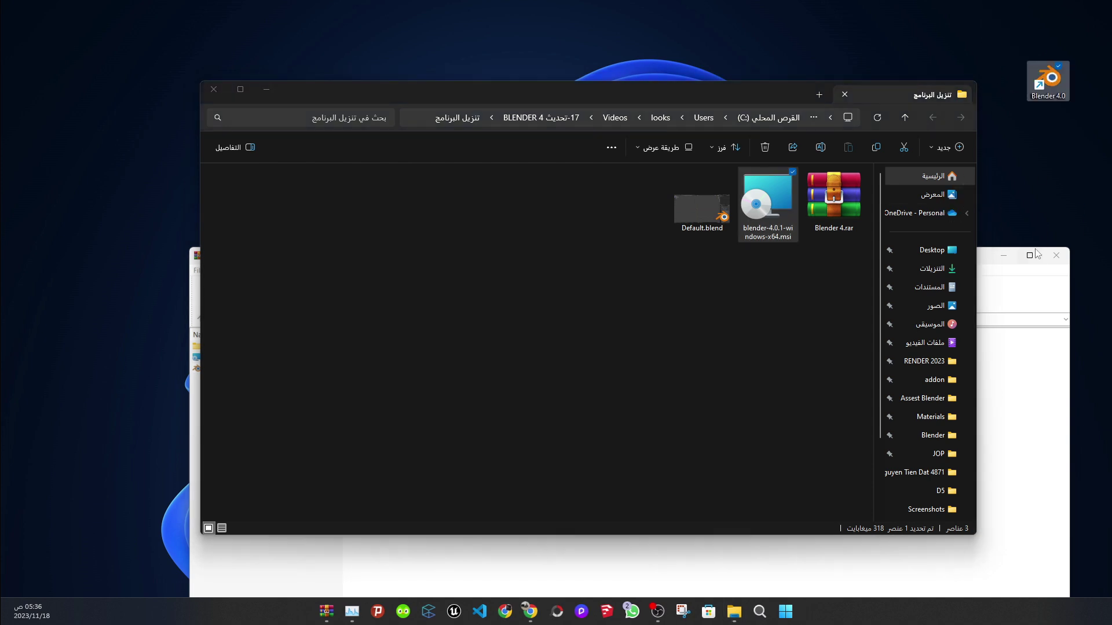
pyautogui.click(1040, 272)
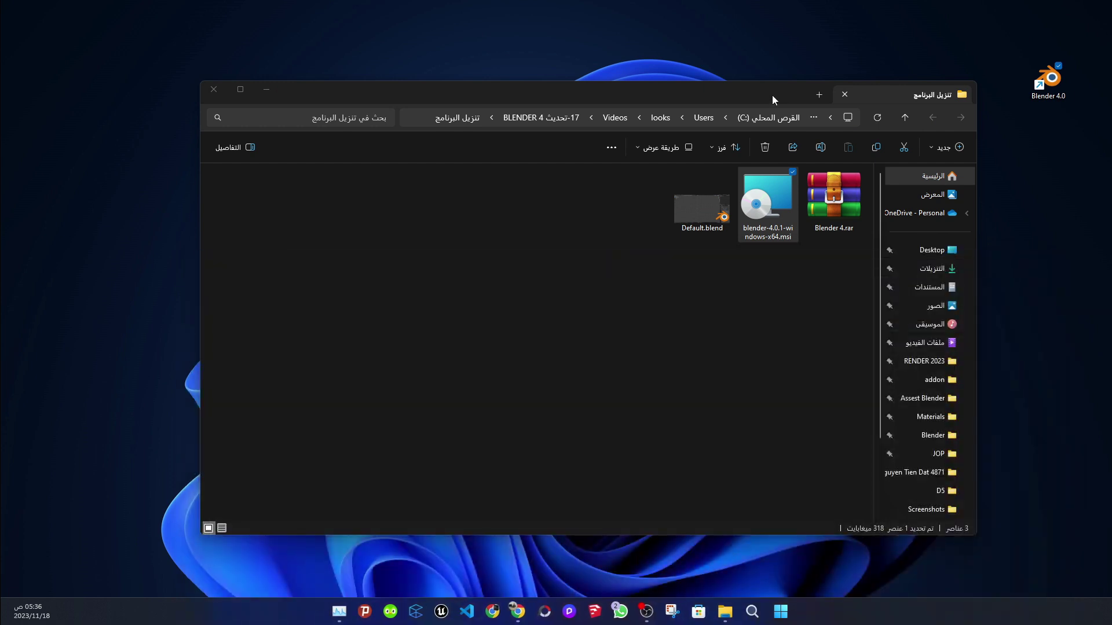
pyautogui.moveTo(772, 95); pyautogui.dragTo(724, 63)
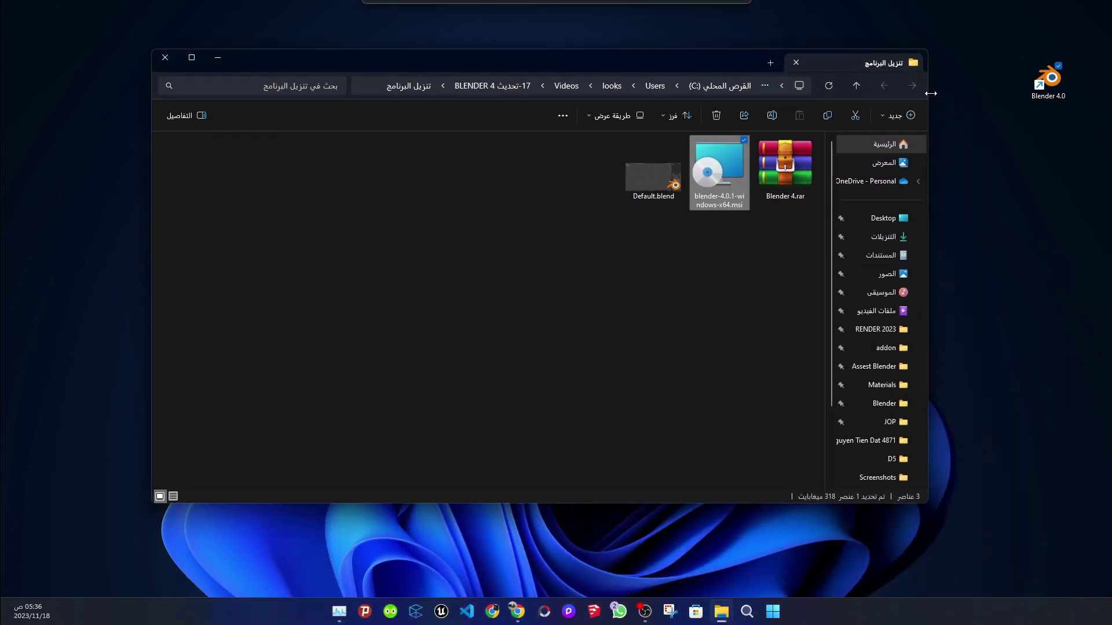
pyautogui.click(1052, 87)
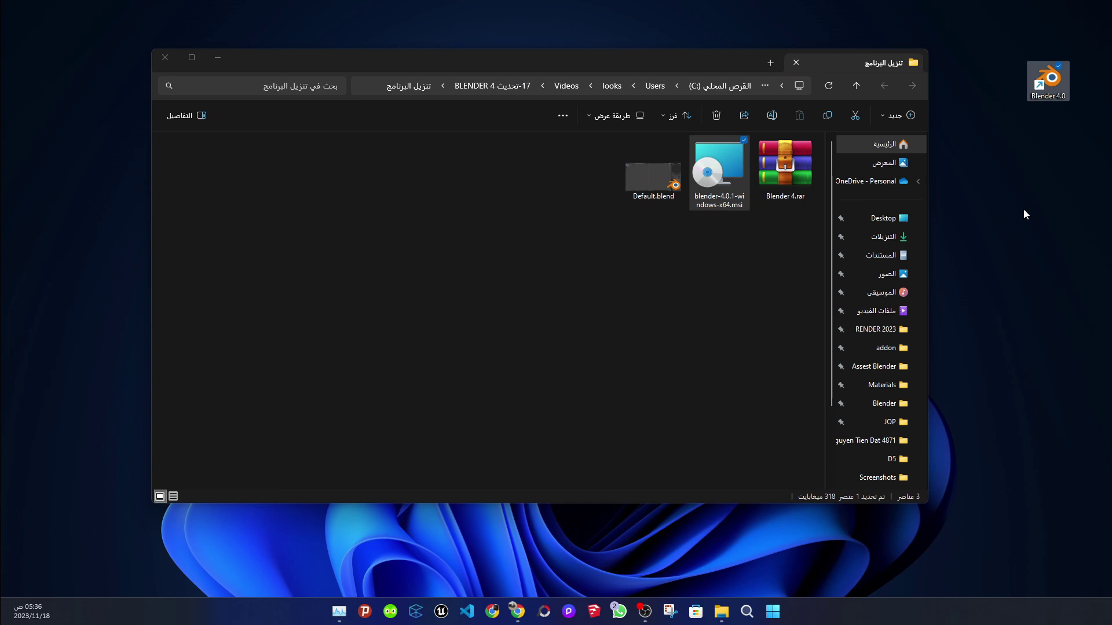
pyautogui.press('Return')
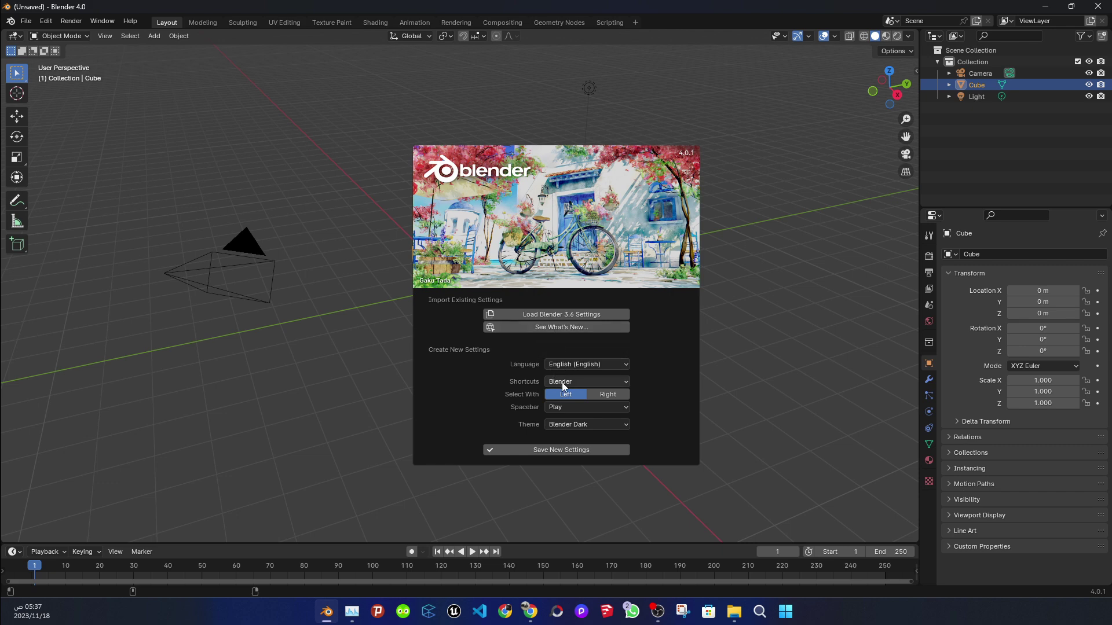
# Keep English, Blender shortcuts, left-click select and Blender Dark theme, and save these settings
pyautogui.click(586, 383)
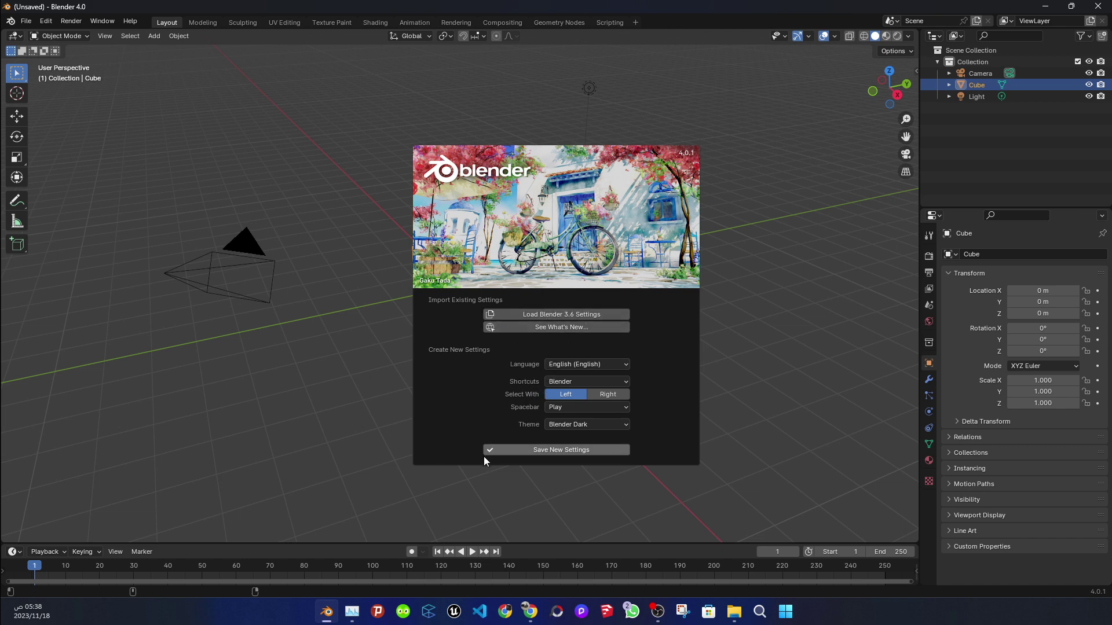
pyautogui.click(536, 449)
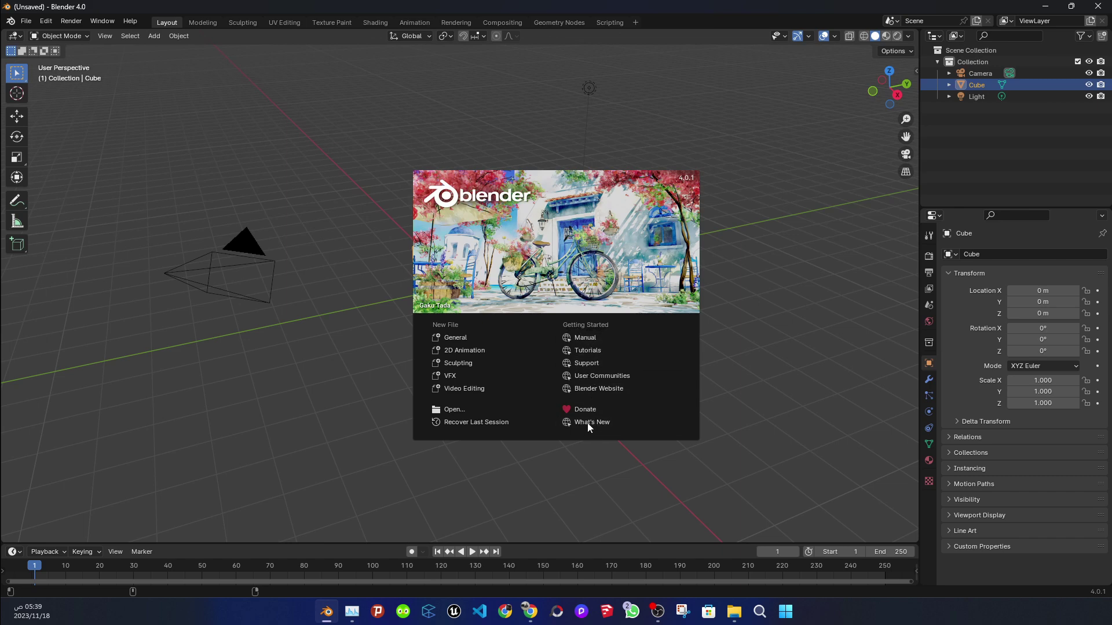
# Close the welcome splash and orbit the view around the default cube
pyautogui.click(776, 206)
pyautogui.moveTo(682, 356); pyautogui.dragTo(596, 408, button='middle')
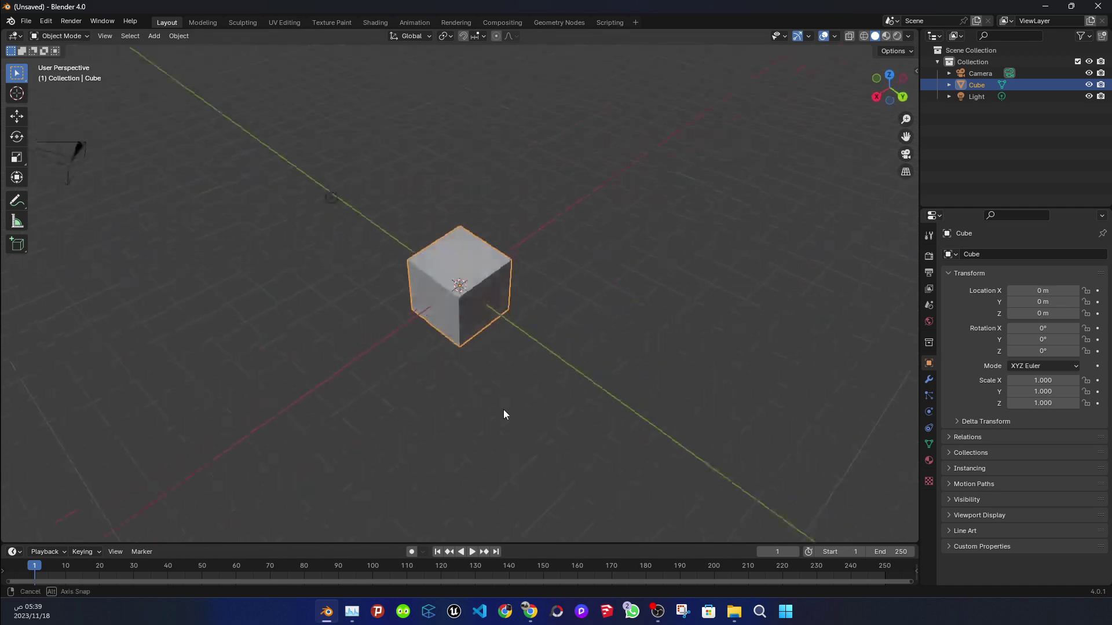